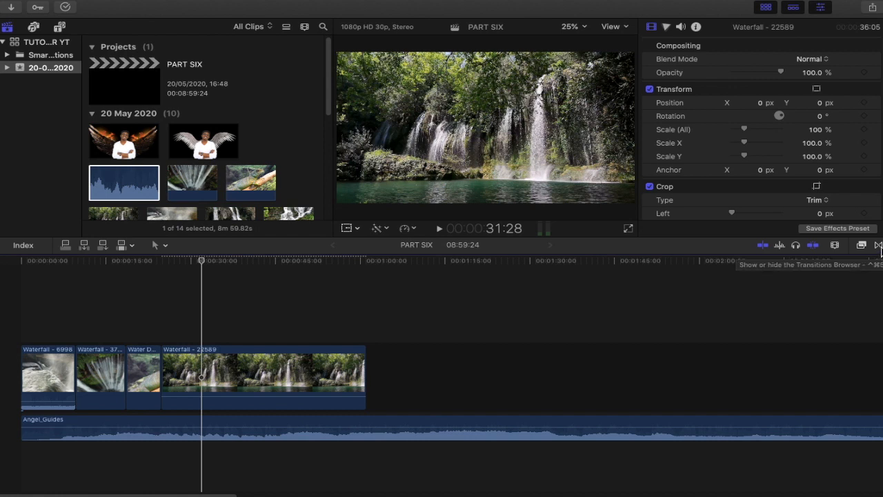
Step: Show the transitions browser and look through the Blurs category before returning to all installed transitions
click(879, 245)
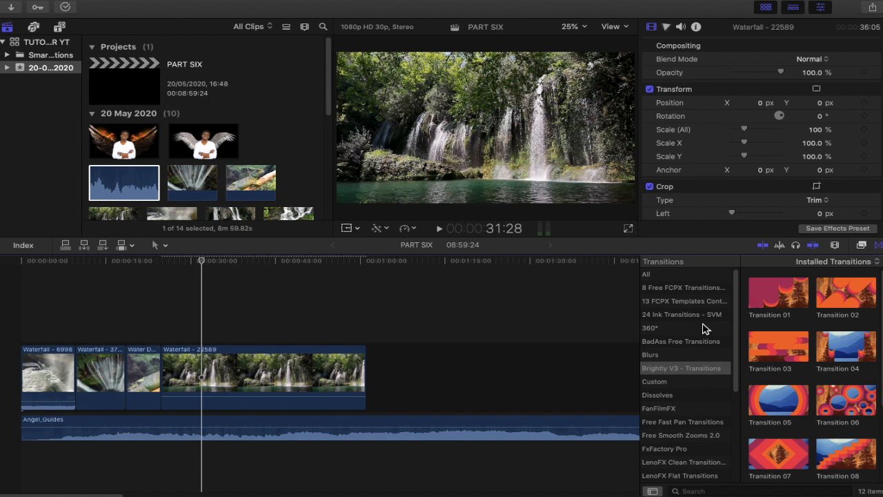
click(656, 279)
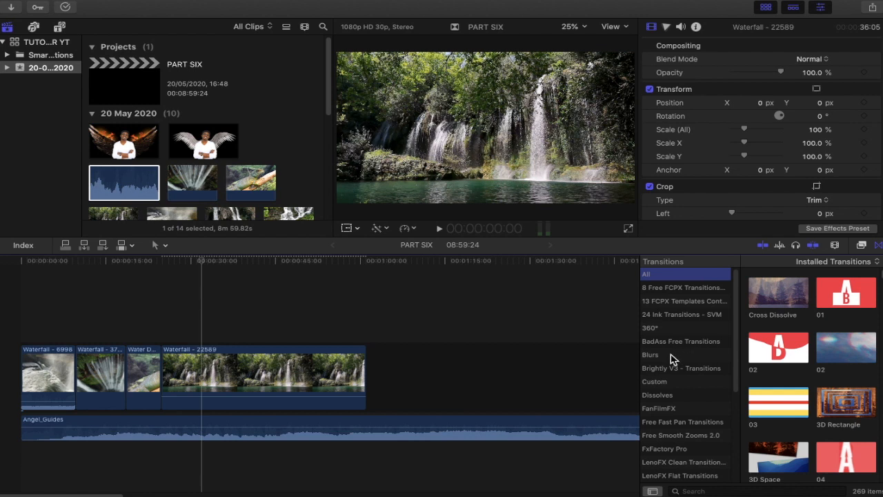
click(666, 360)
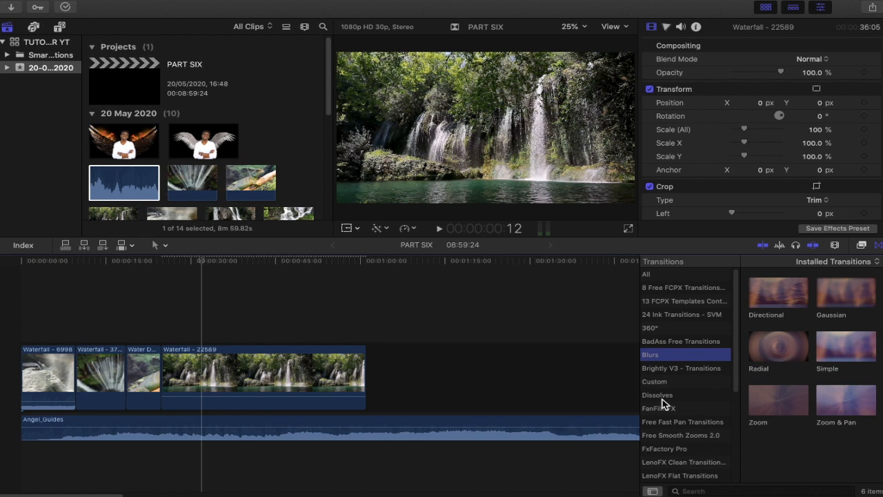
click(655, 279)
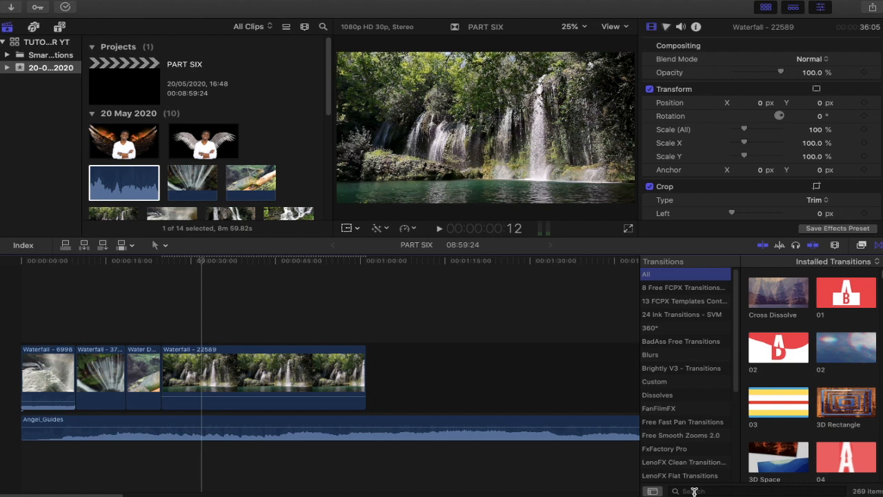
Step: Search all transitions for "CROSS DIS" and preview the Cross Dissolve transition
click(694, 491)
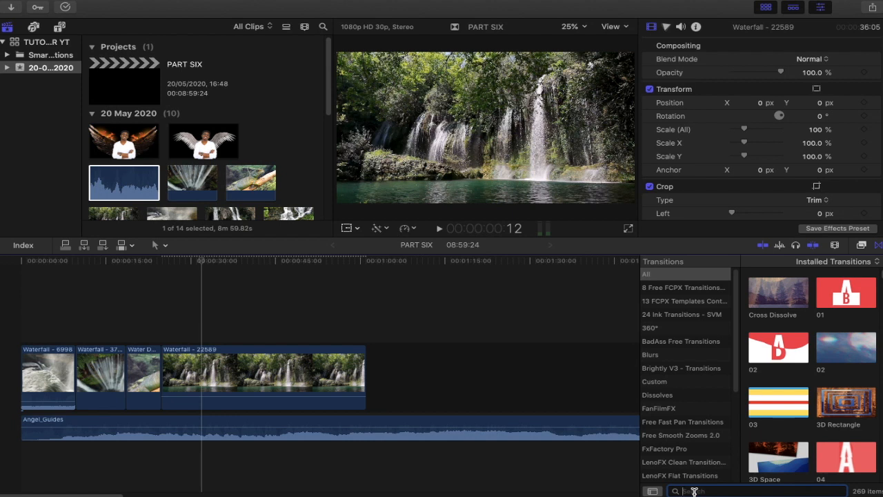
text(CRO)
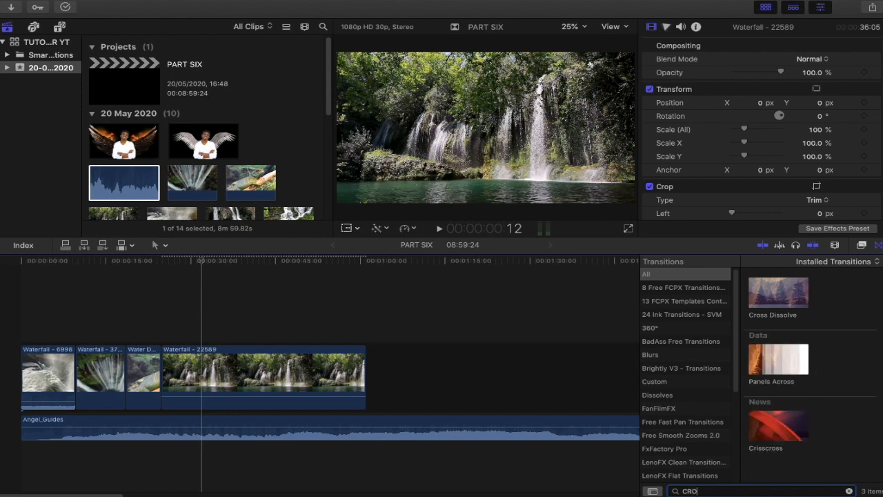
text(SS DIS)
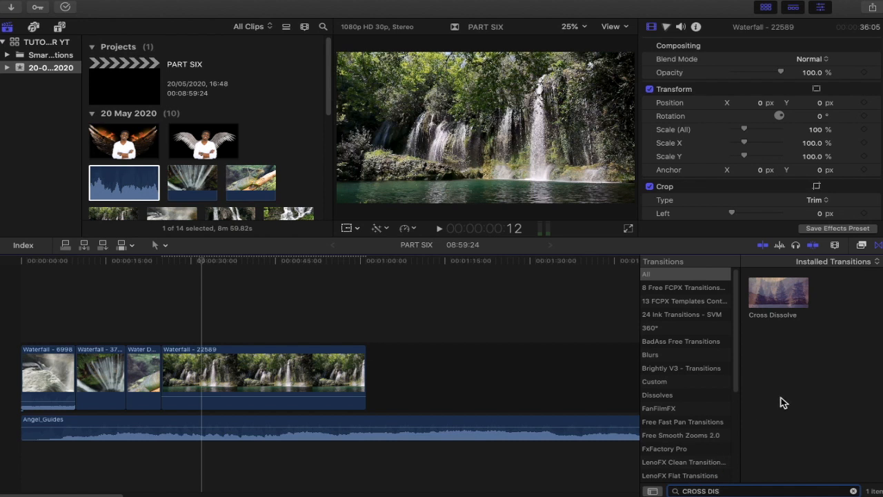
click(785, 306)
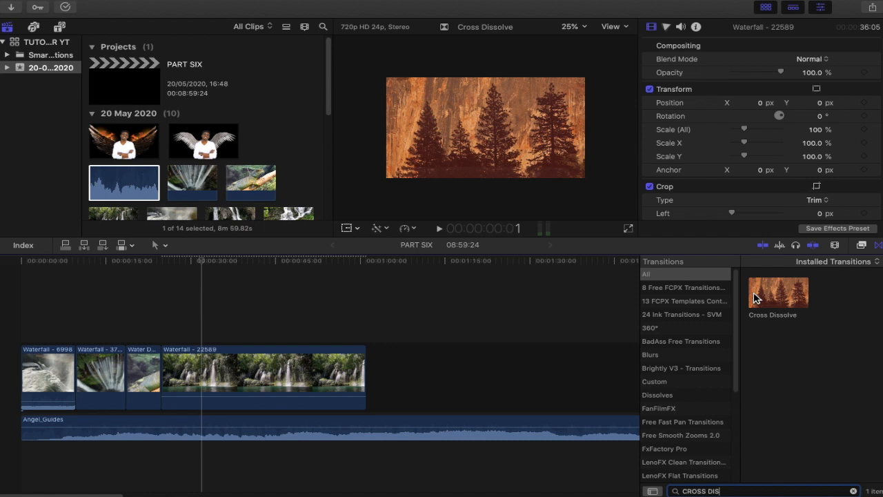
click(756, 298)
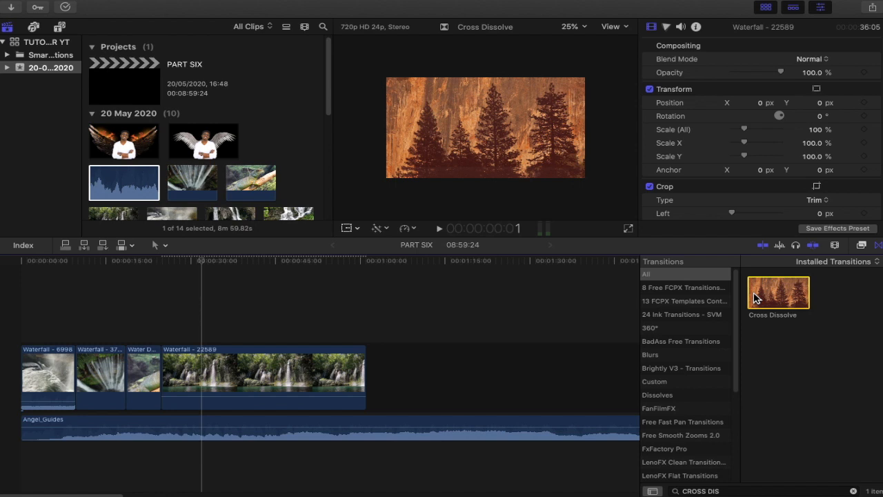
key(space)
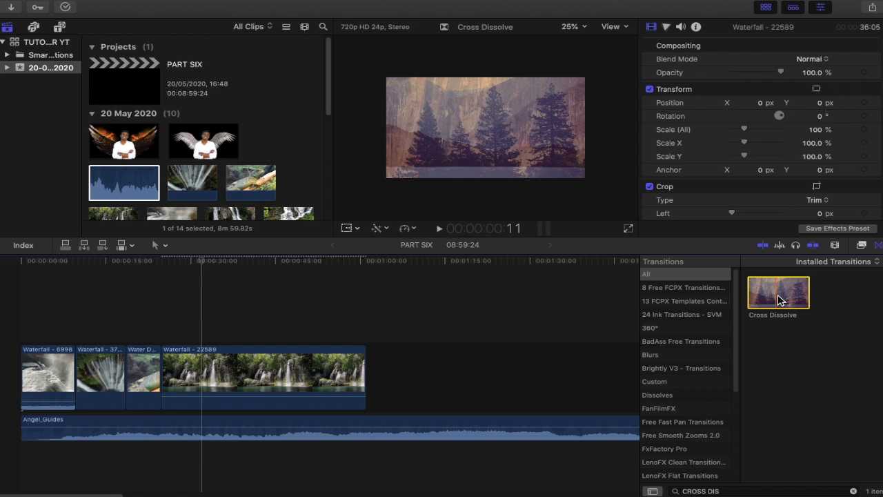
Step: Add the Cross Dissolve between the first two waterfall clips, overlapping their media to create the transition
mouse_move(778, 299)
mouse_down()
mouse_move(606, 286)
mouse_move(381, 301)
mouse_up()
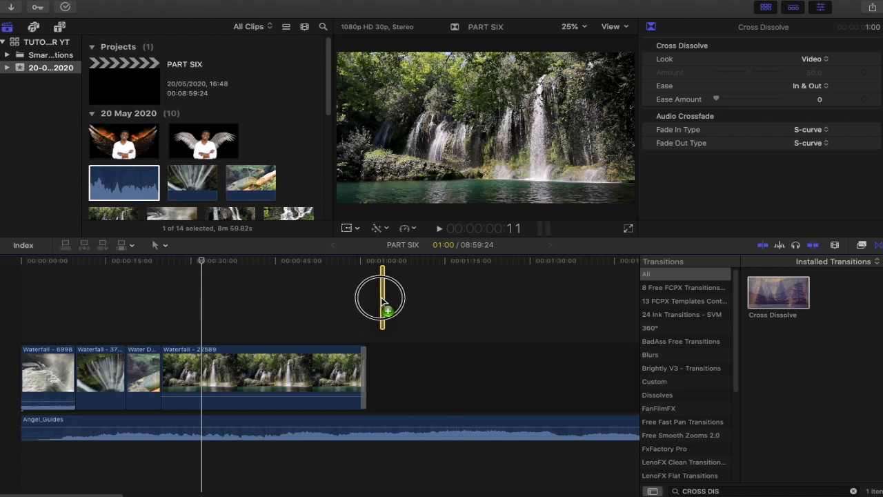
drag(383, 298, 75, 380)
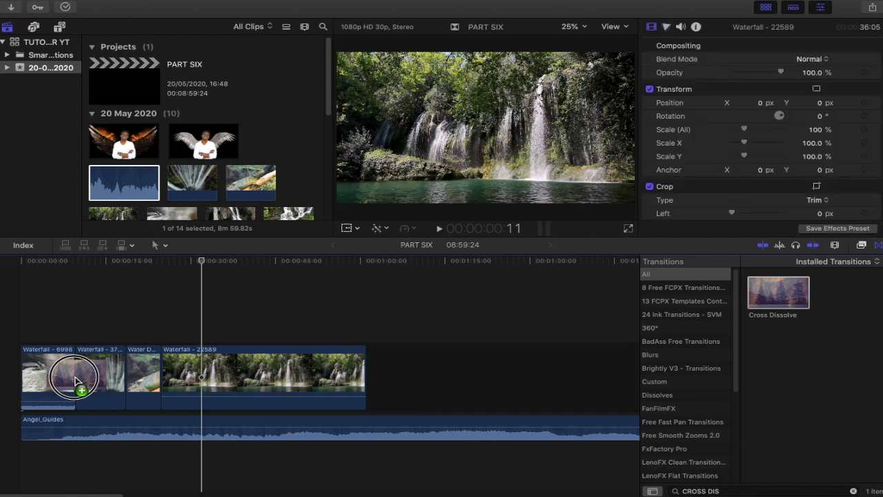
drag(74, 379, 76, 381)
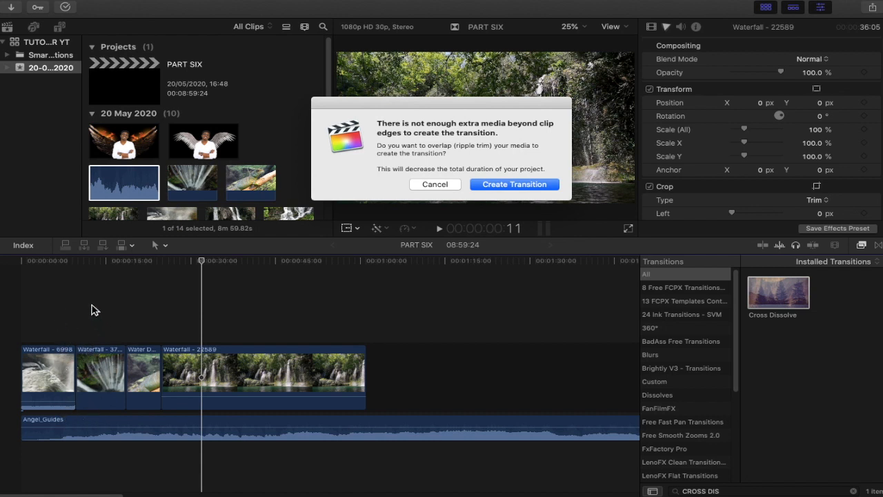
click(495, 185)
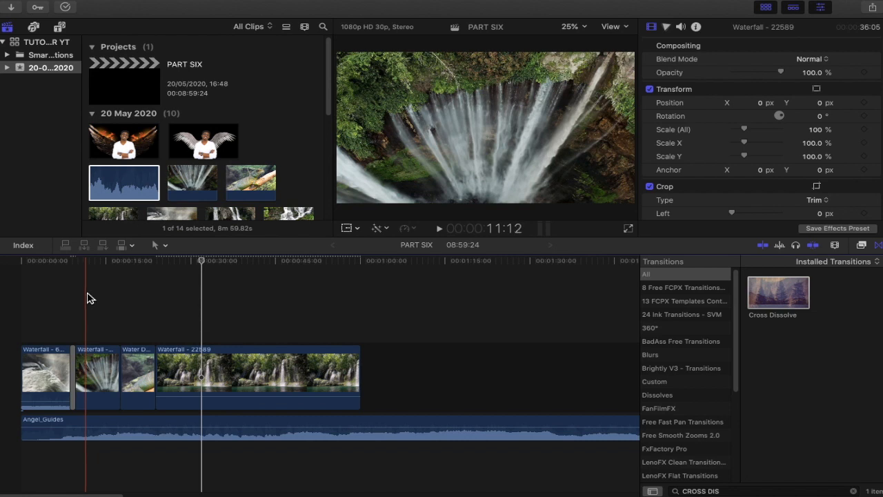
Step: Play the timeline from the first clip into the second to preview the new cross dissolve
click(53, 291)
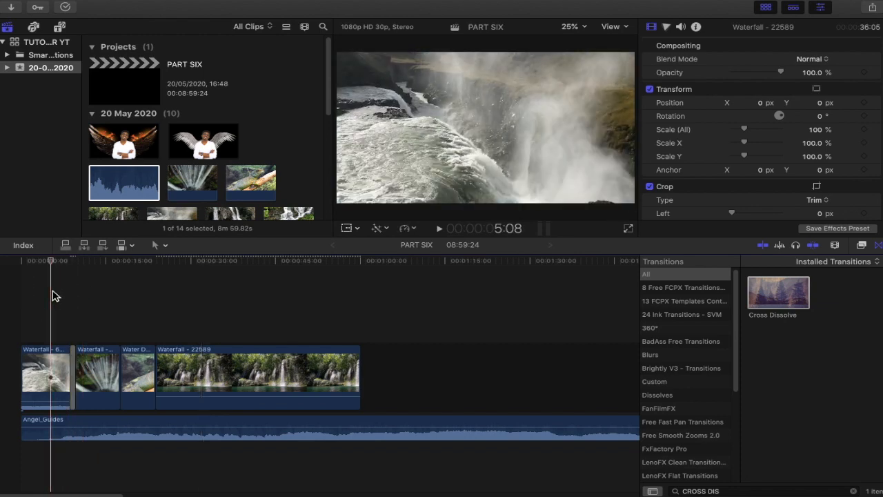
key(space)
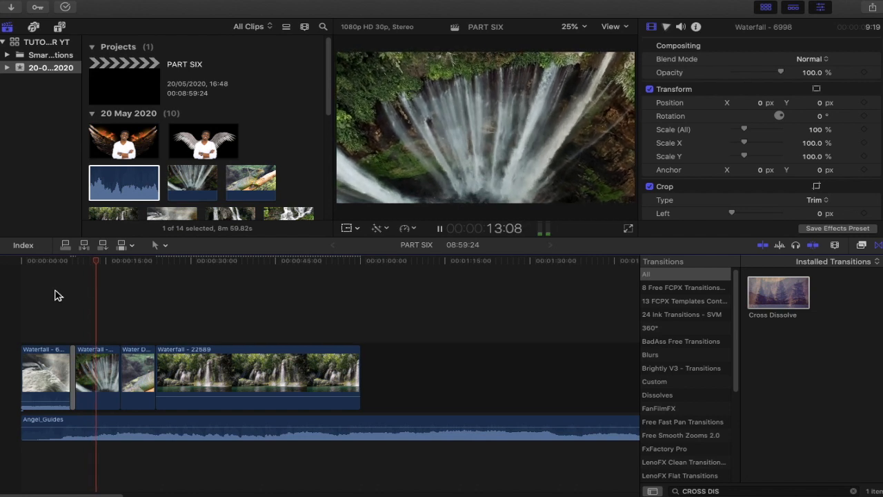
key(space)
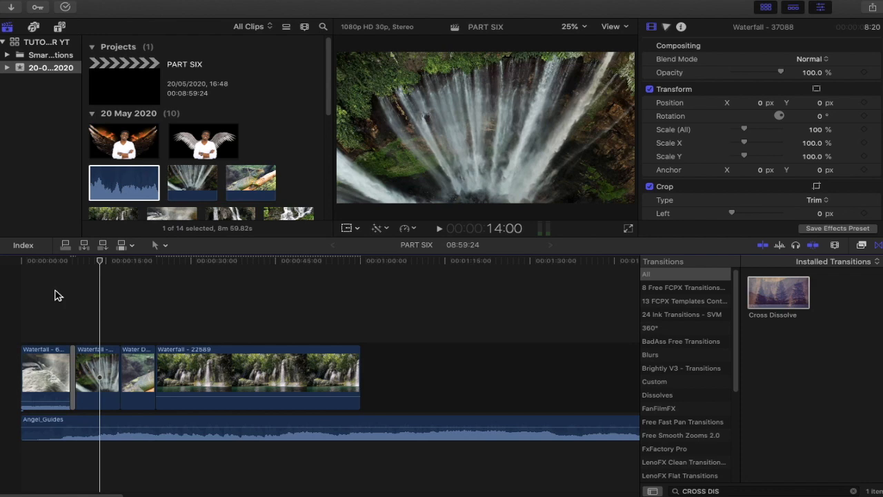
Step: Set the cross dissolve's Ease to In, Ease Amount to 64 and Look to Highlights
click(74, 367)
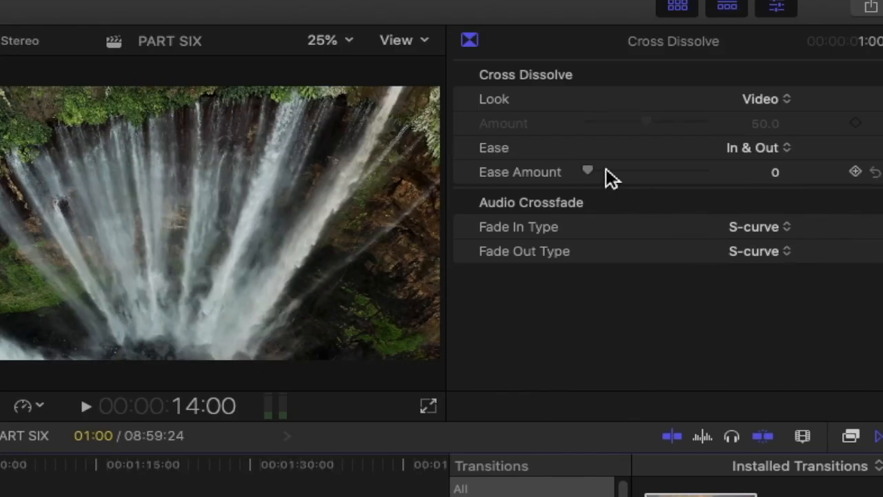
drag(594, 168, 658, 181)
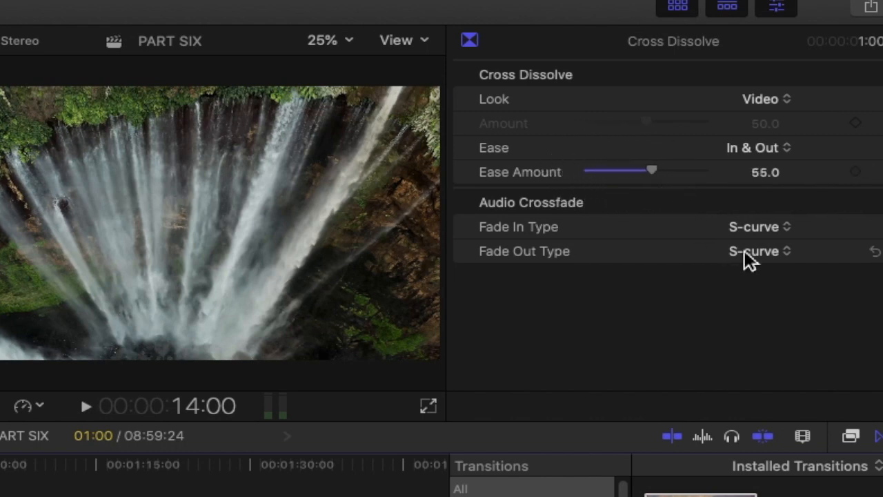
click(763, 147)
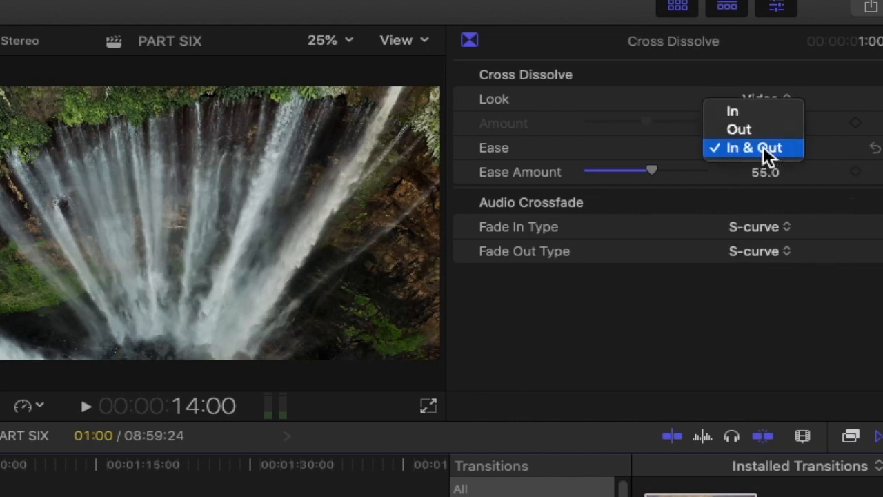
click(739, 112)
drag(652, 170, 663, 172)
click(769, 101)
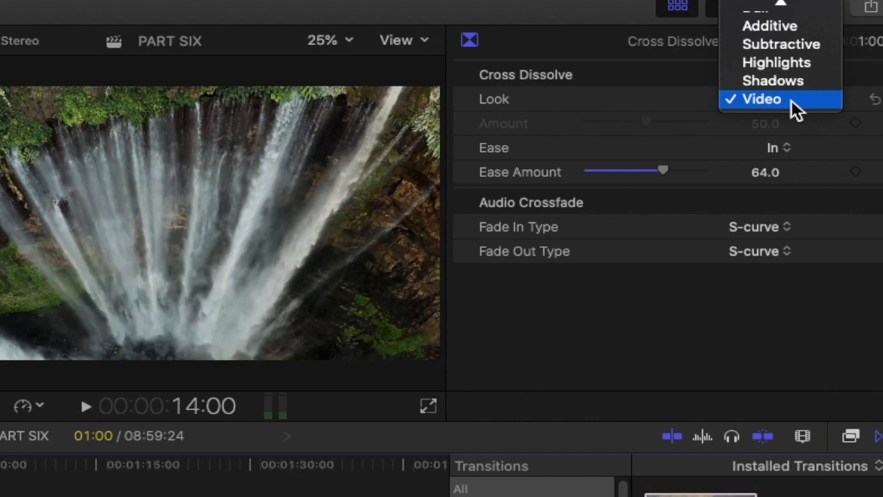
click(783, 62)
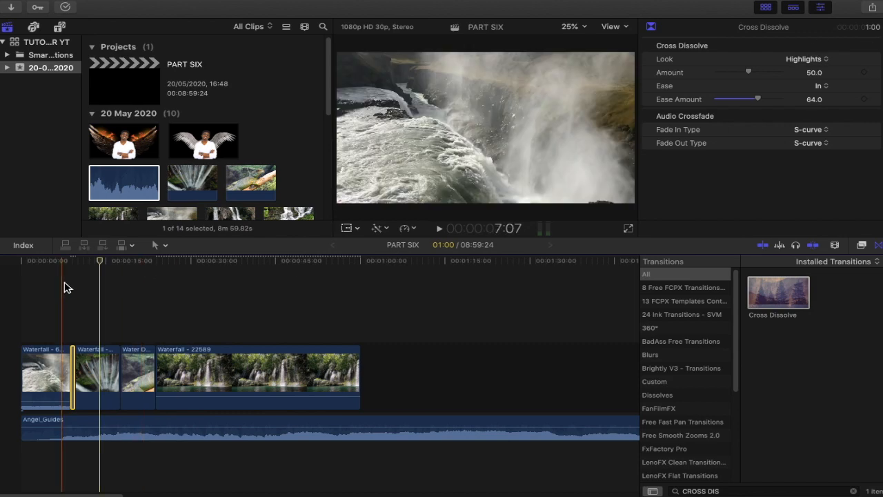
Step: Play back the junction of the first two clips to check the adjusted cross dissolve
click(64, 288)
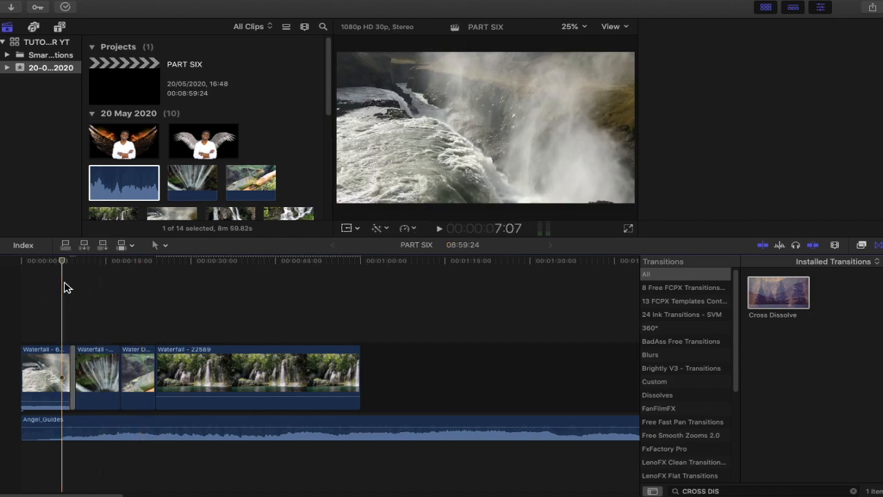
key(space)
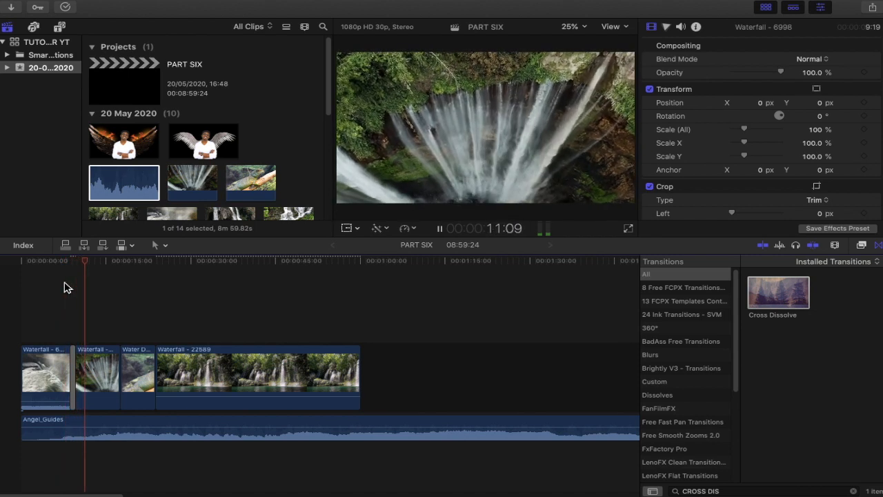
key(space)
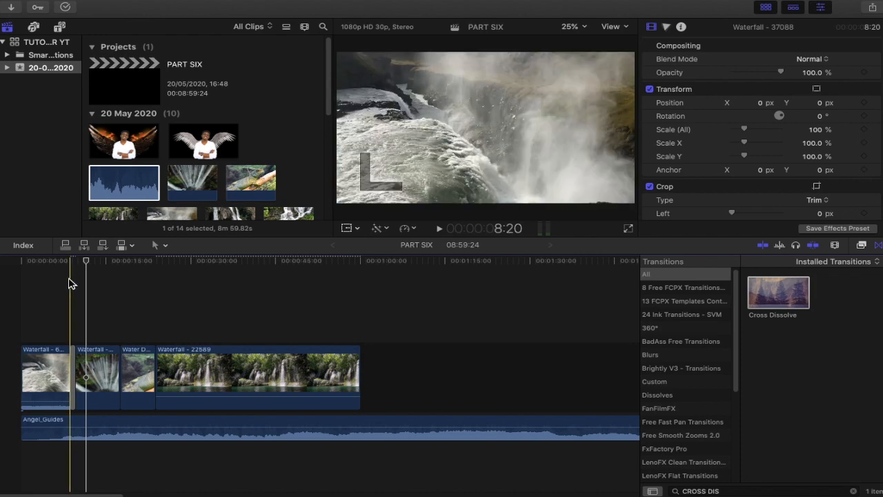
Step: Render only the cross dissolve between the first two clips
click(73, 364)
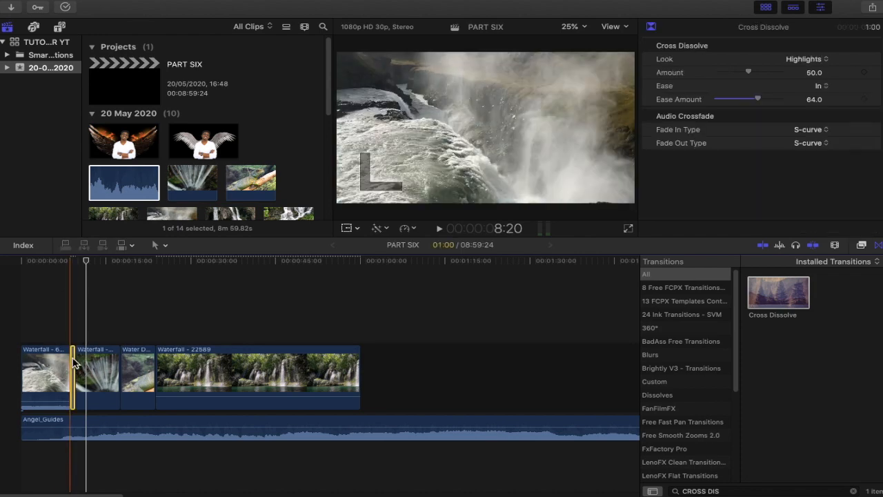
click(247, 3)
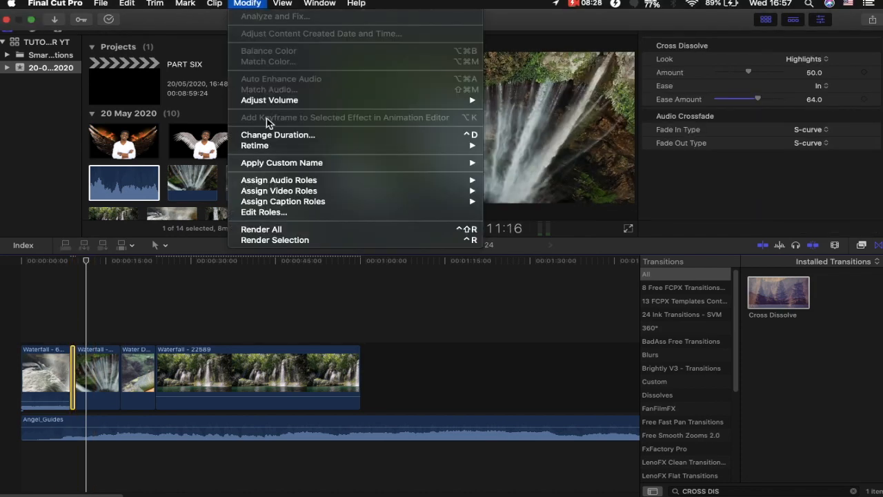
click(272, 241)
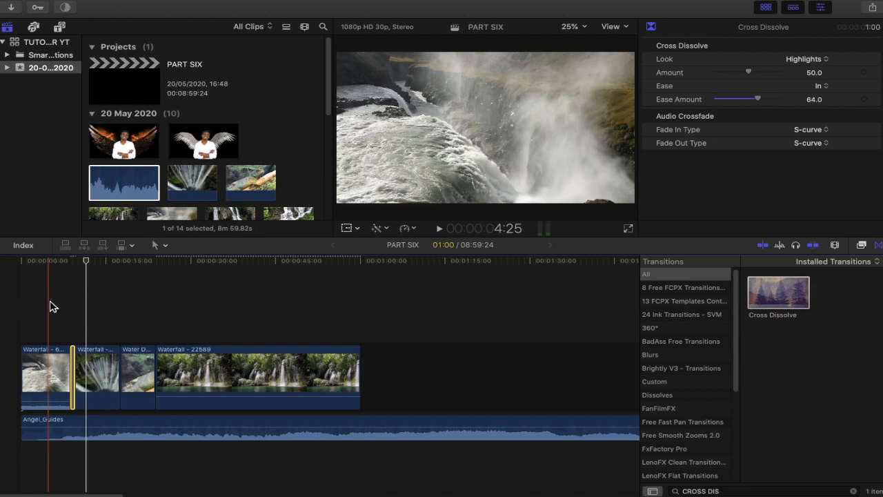
Step: Play the rendered cross dissolve twice, starting shortly before the end of the first clip
key(space)
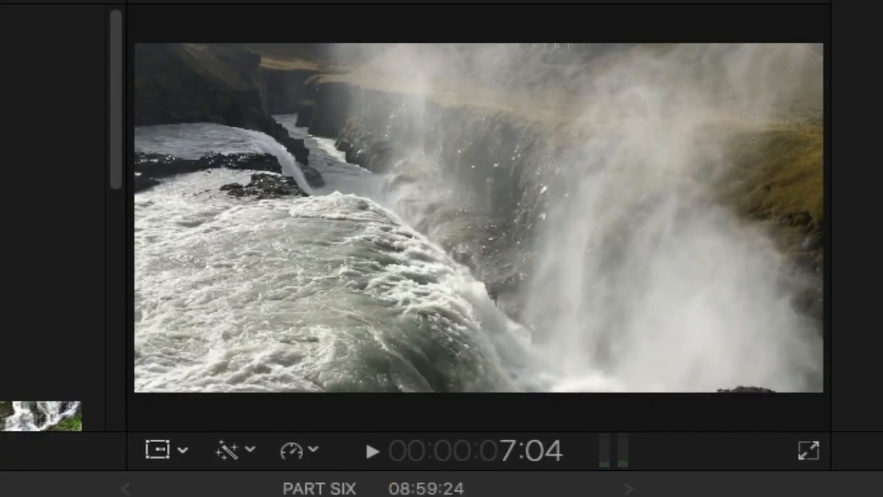
key(space)
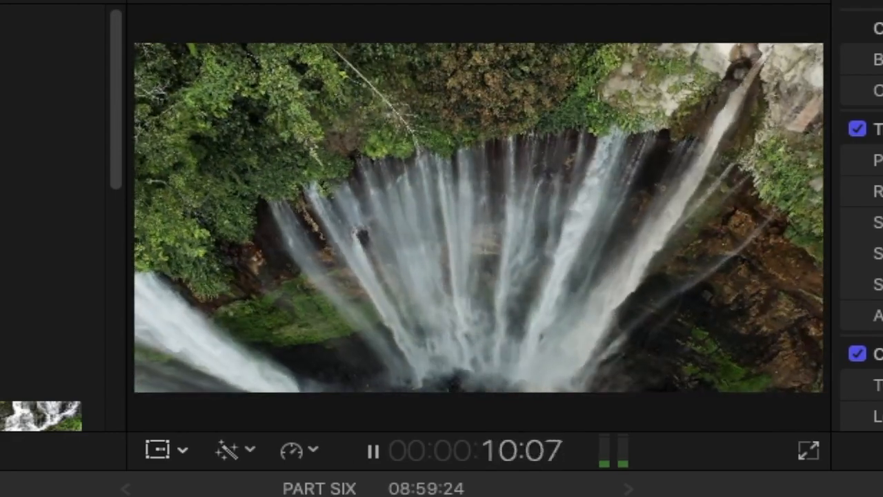
key(space)
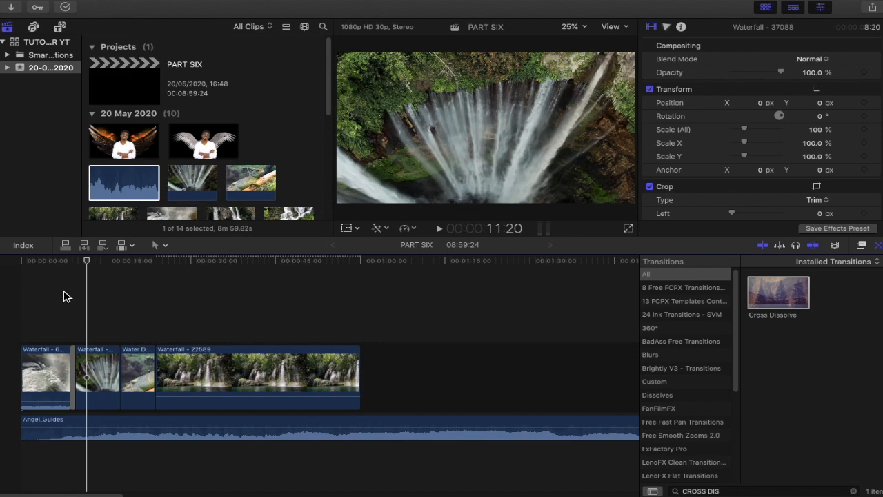
click(64, 337)
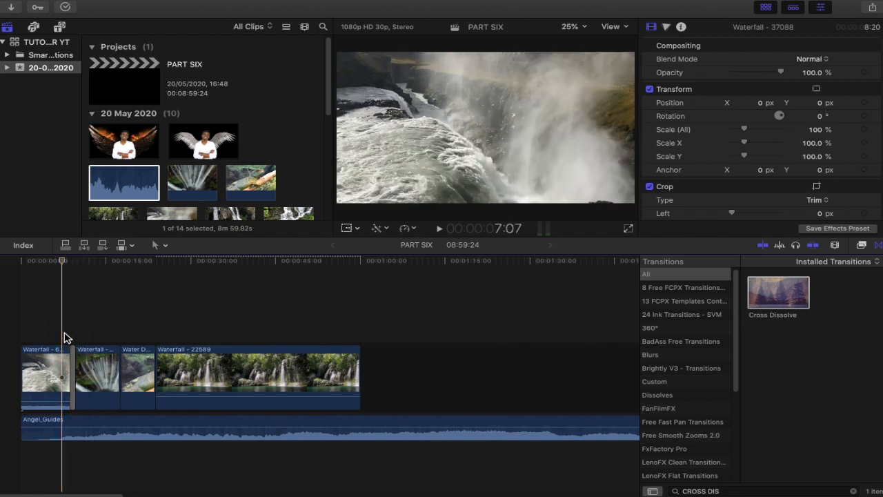
key(space)
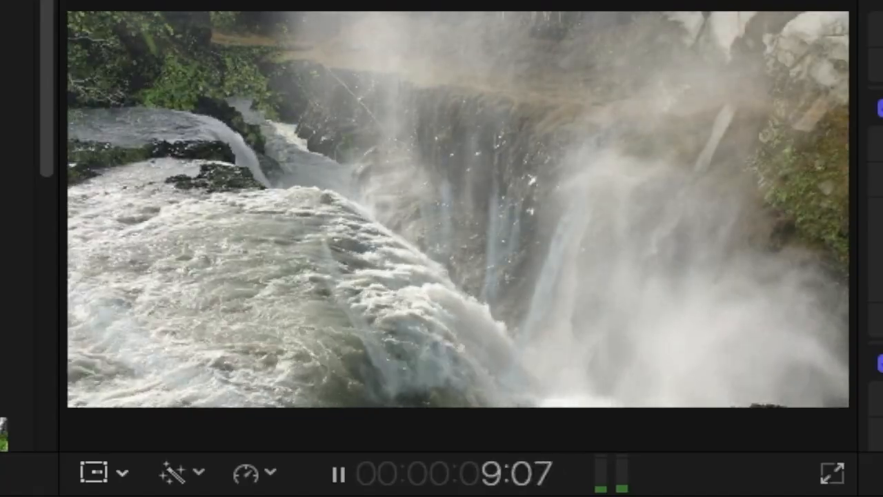
key(space)
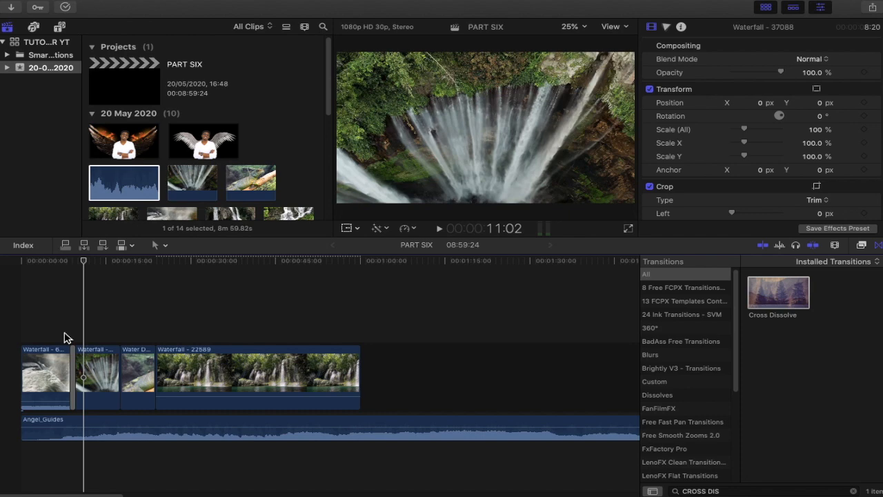
Step: Set the Look of the cross dissolve between the first two clips to Film
click(75, 369)
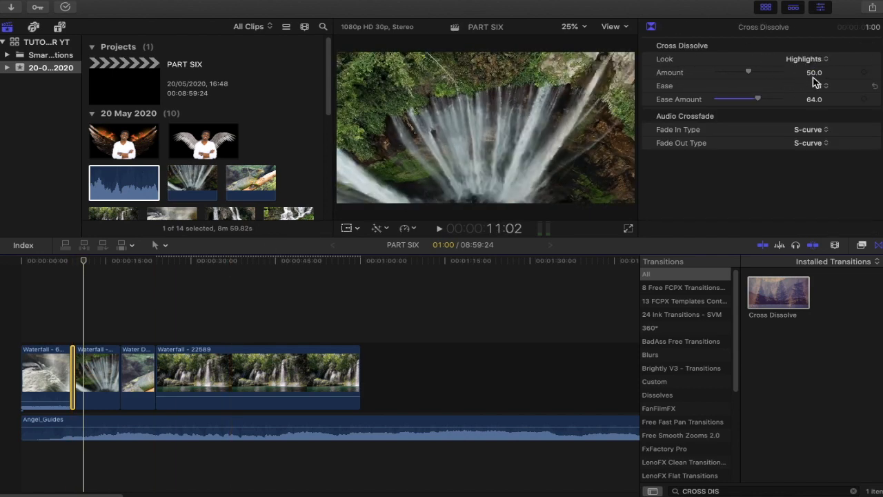
click(809, 60)
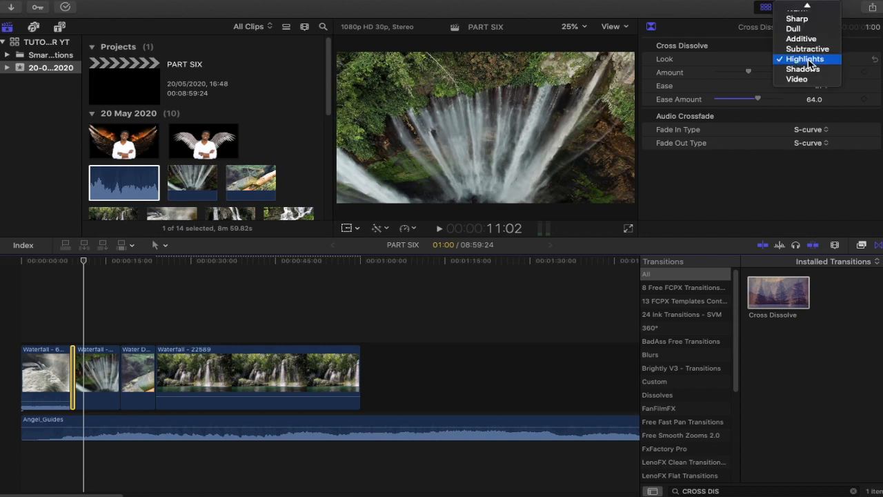
scroll(809, 36, up, 3)
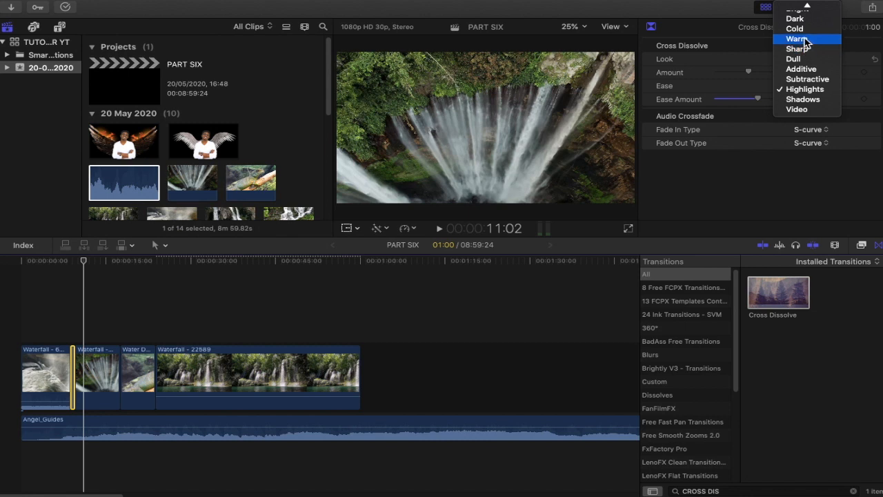
scroll(804, 28, up, 1)
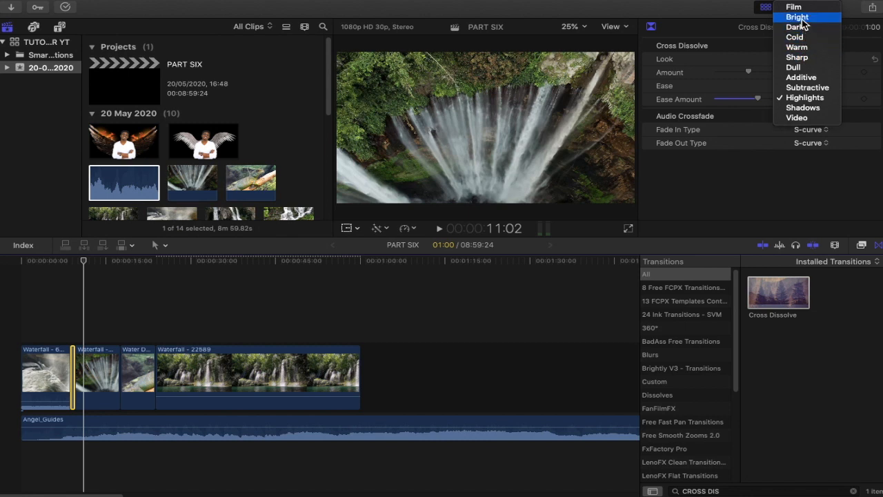
click(797, 10)
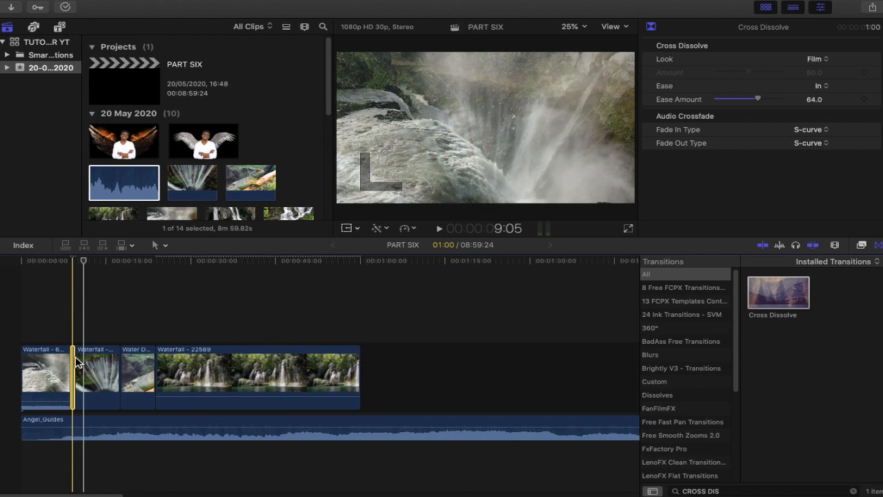
Step: Delete the cross dissolve between the first two waterfall clips
click(99, 320)
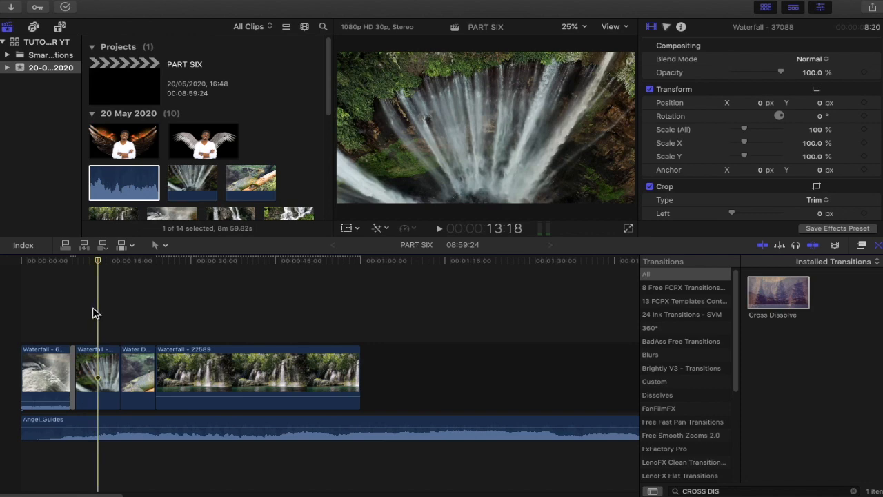
click(73, 367)
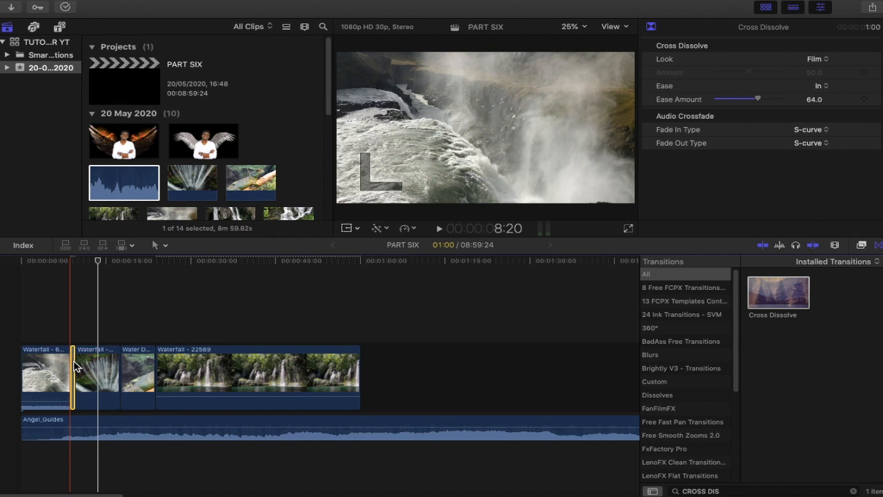
key(Delete)
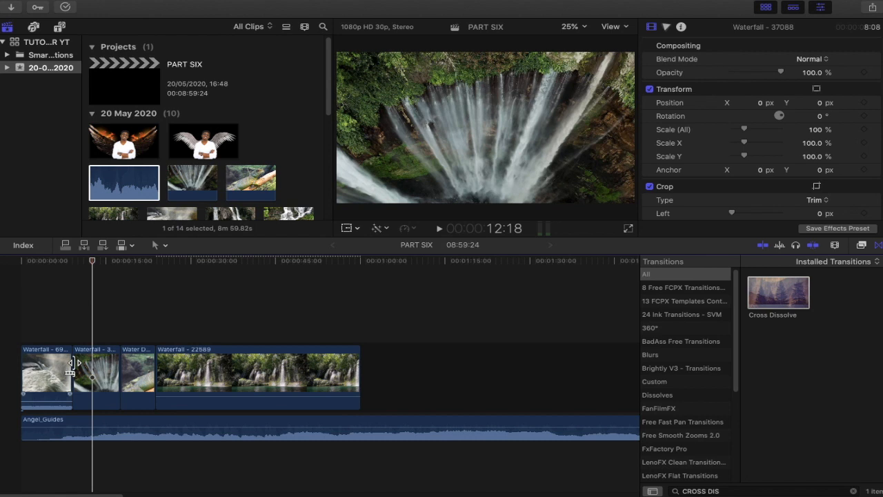
Step: Undo the transition's deletion, its settings changes and its insertion, back to the untrimmed waterfall clips
key(super+z)
key(super+z)
key(super+z)
key(super+z)
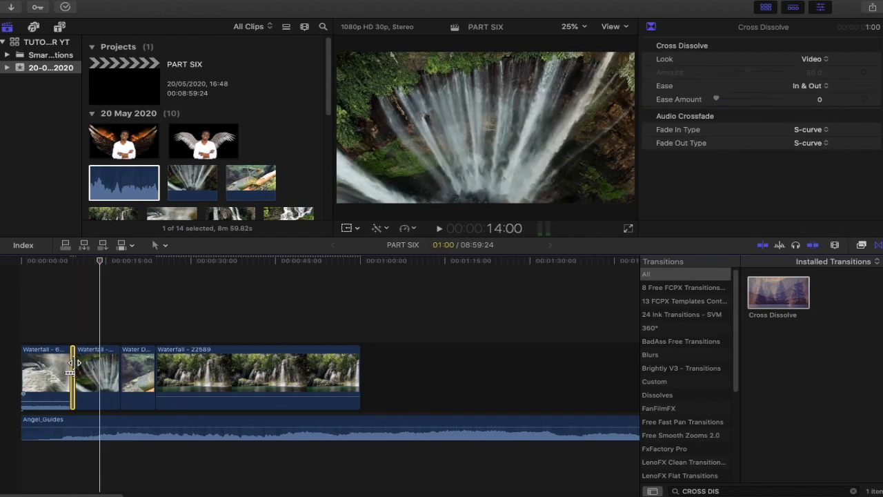
key(super+z)
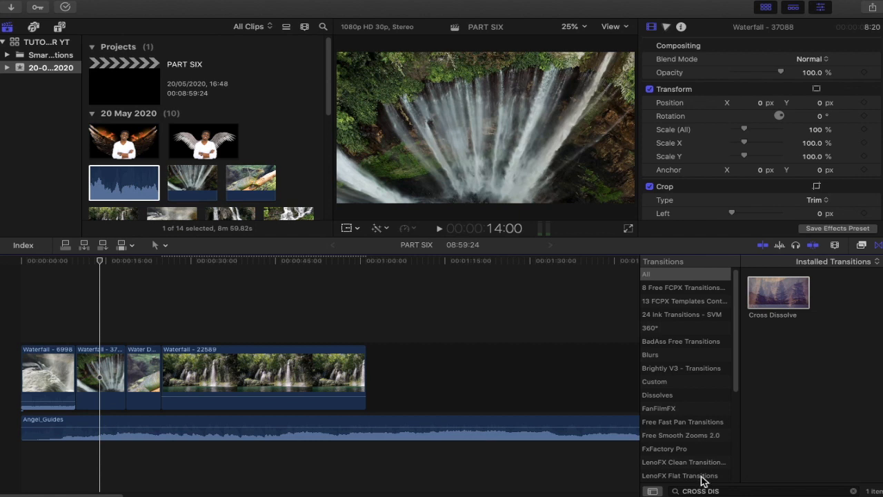
Step: Select the entire existing search term in the transitions browser
click(733, 492)
drag(732, 491, 674, 490)
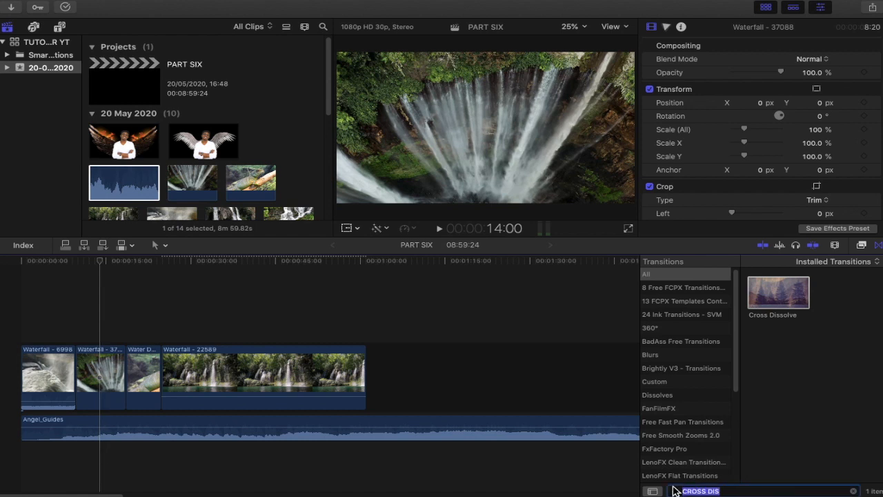